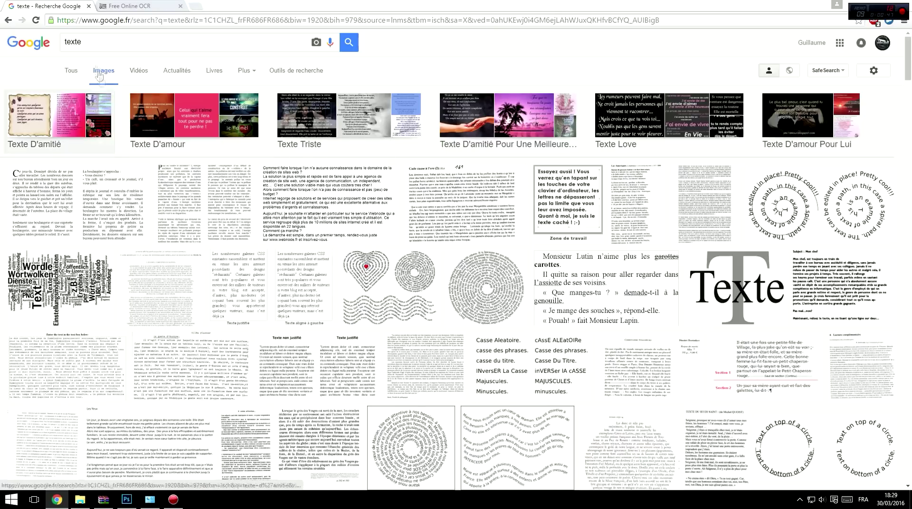
Open the French website-creation text image from the image results, and open and close the word-cloud result
middle_click(527, 365)
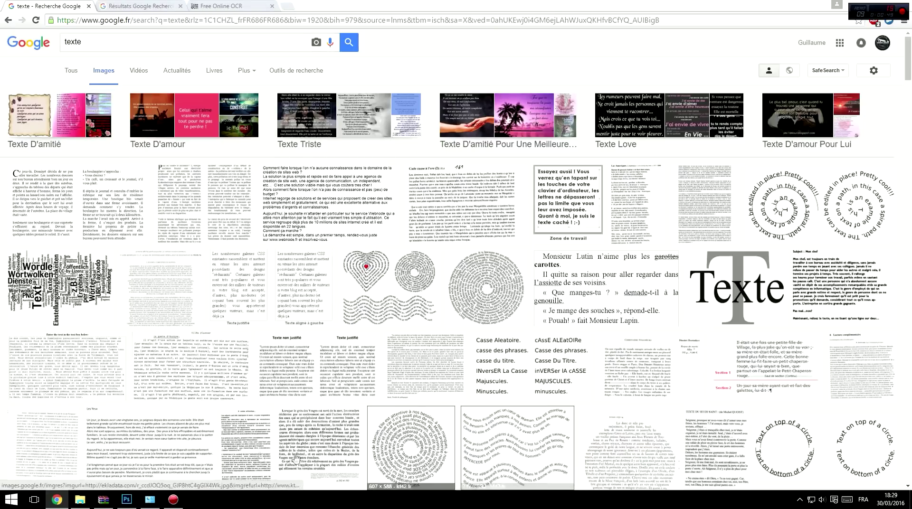
middle_click(53, 350)
left_click(230, 6)
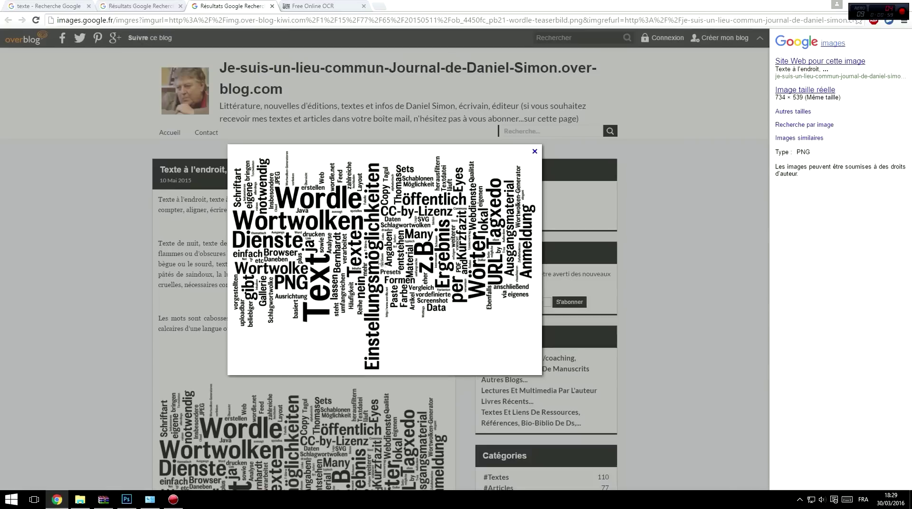
middle_click(216, 5)
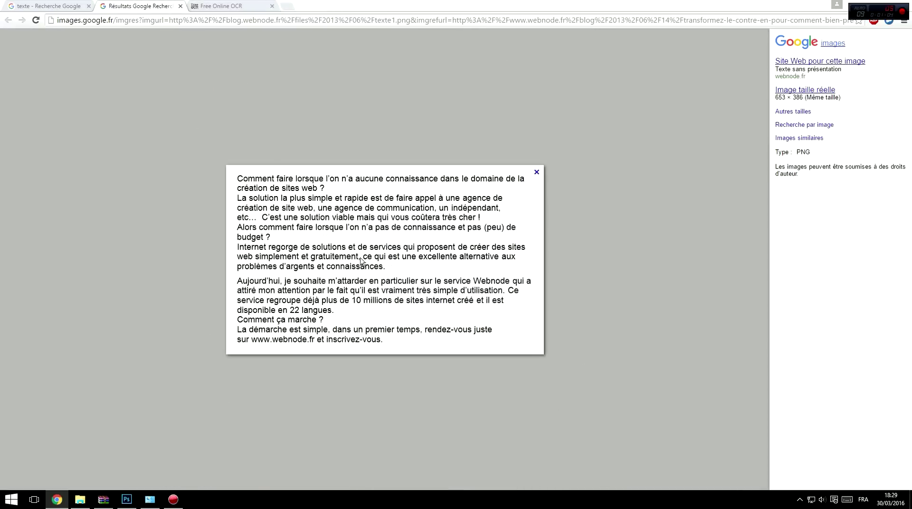
Open the full-size texte1.png image in place of its preview and copy its web address
middle_click(805, 89)
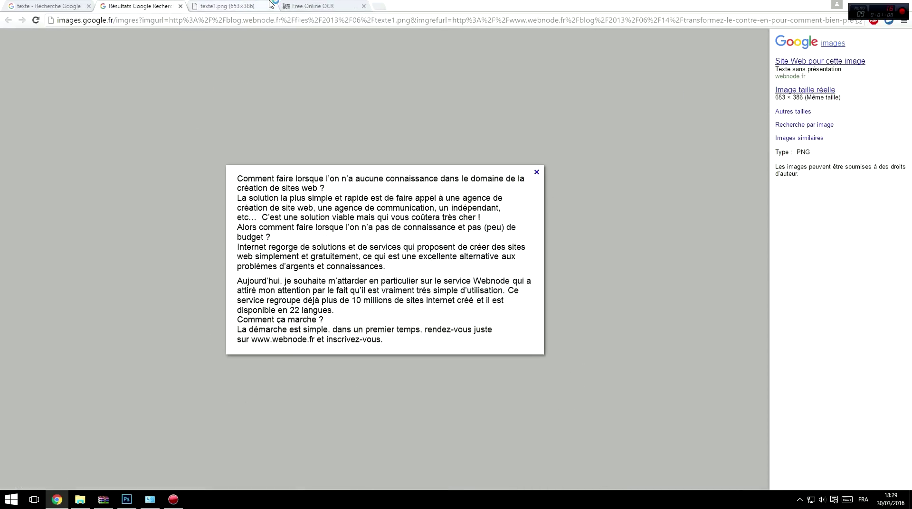
left_click(232, 5)
left_click_drag(187, 49, 137, 6)
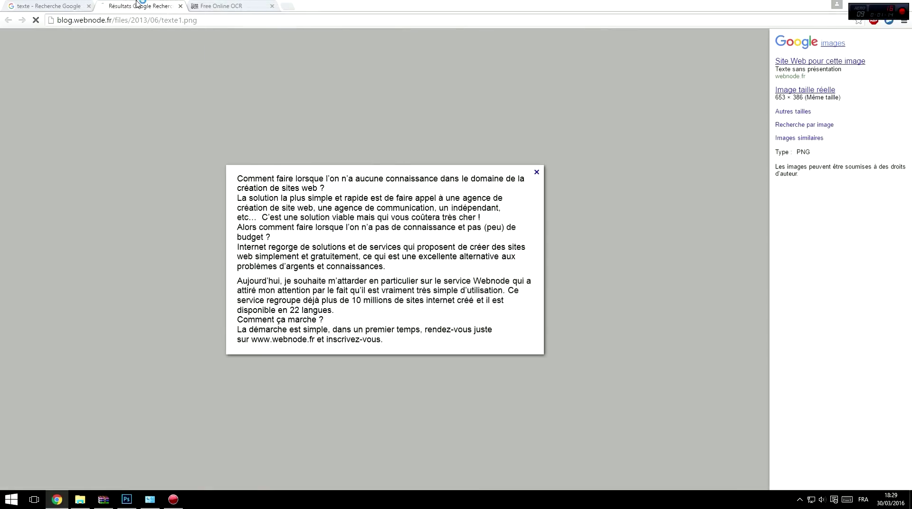
left_click(203, 21)
key("ctrl+c")
left_click(283, 115)
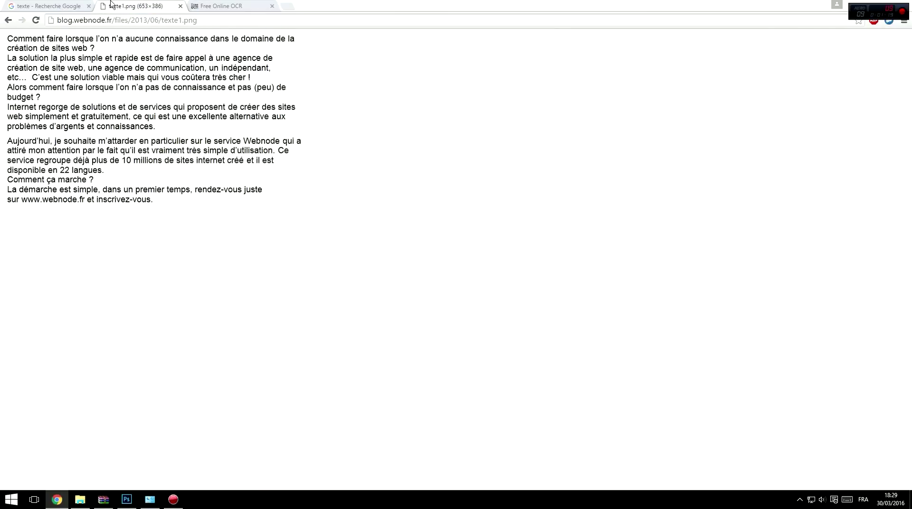
key("ctrl+w")
key("ctrl+shift+t")
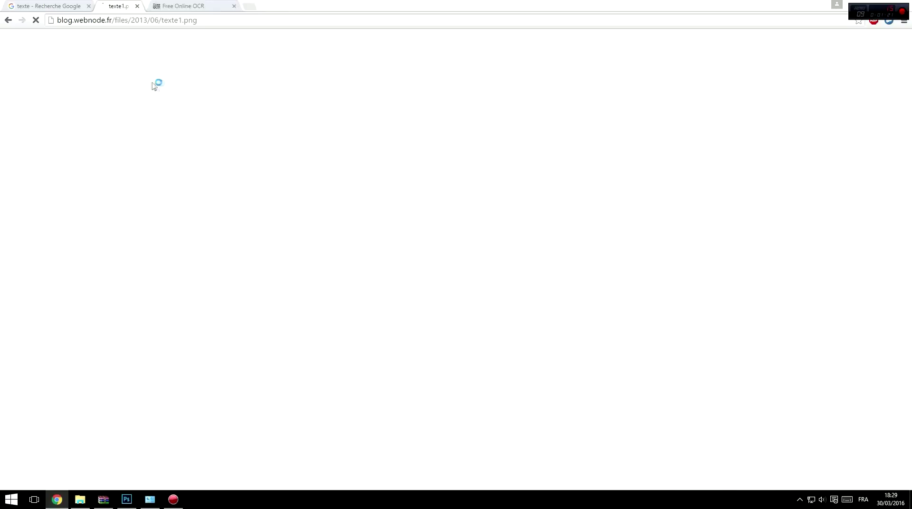
left_click(222, 5)
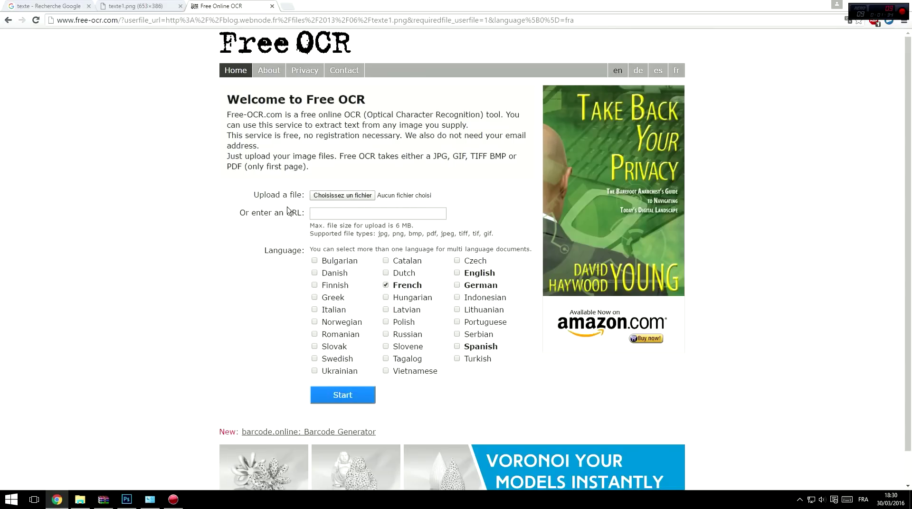
left_click(341, 217)
key("ctrl+v")
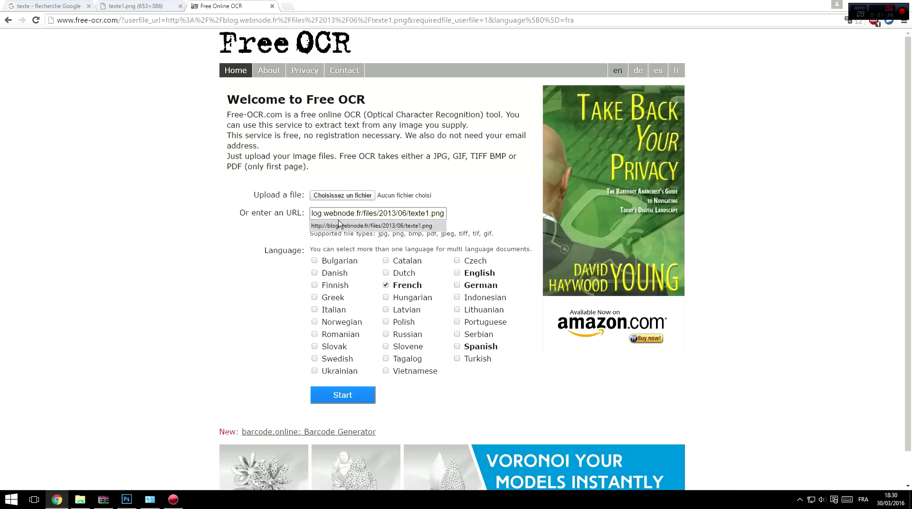
left_click(345, 225)
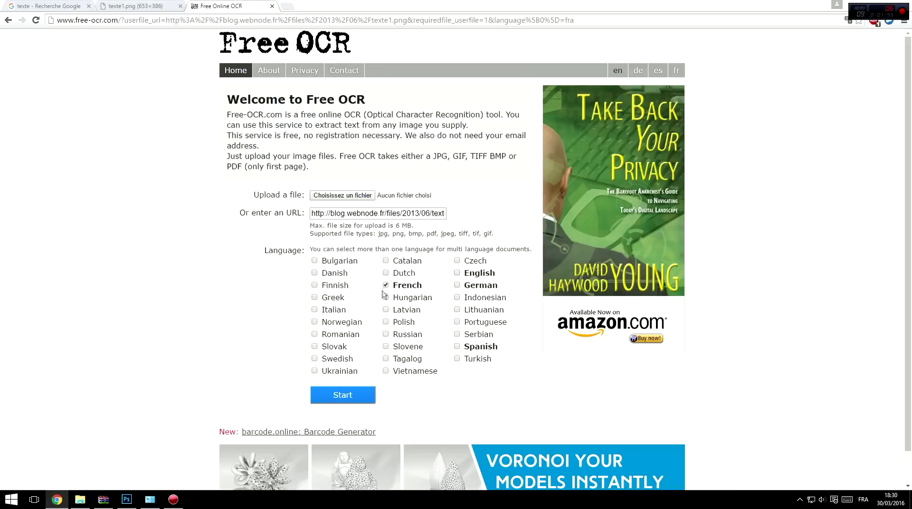
left_click(457, 273)
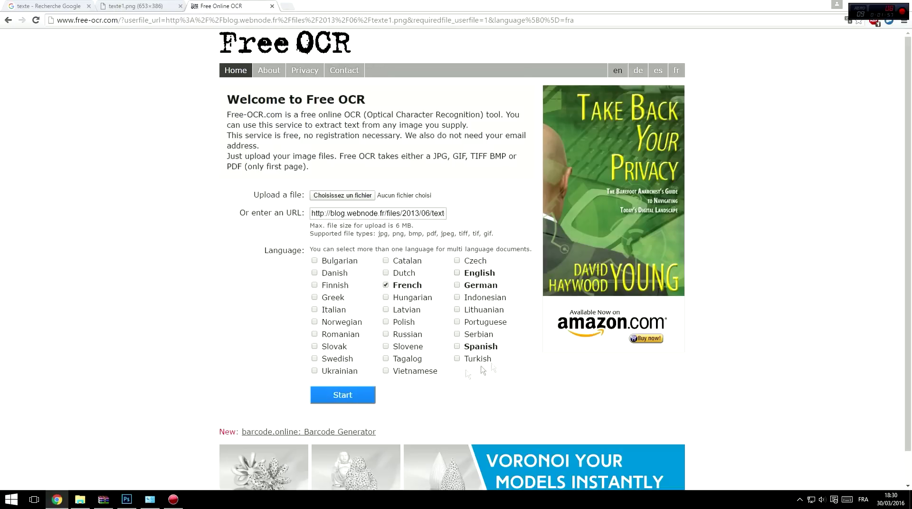
left_click(348, 400)
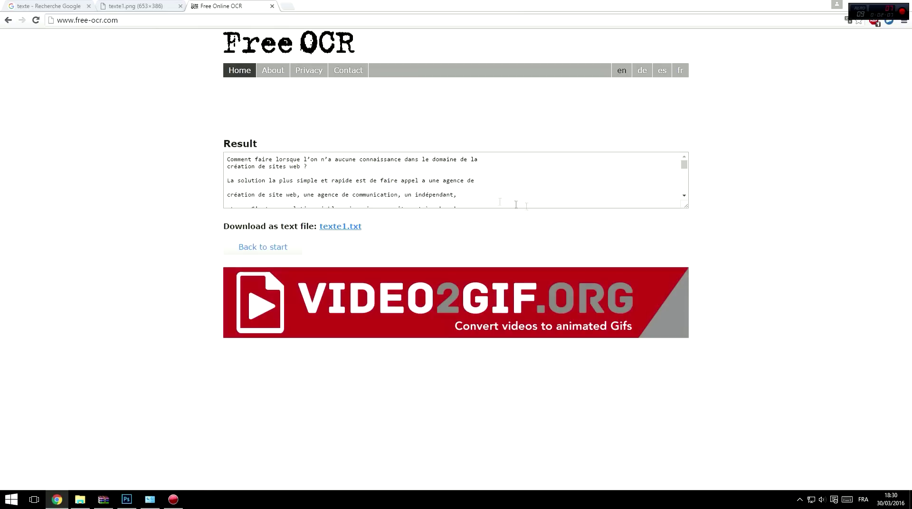
Enlarge the OCR result text box and look through the recognised text
scroll(366, 187, "down", 5)
scroll(366, 187, "up", 5)
scroll(529, 206, "down", 2)
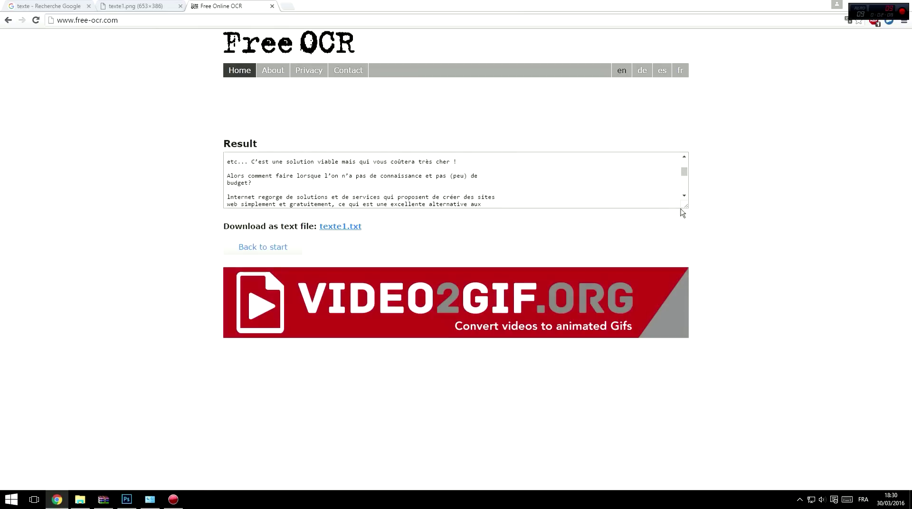
left_click_drag(686, 209, 700, 349)
left_click_drag(698, 245, 704, 293)
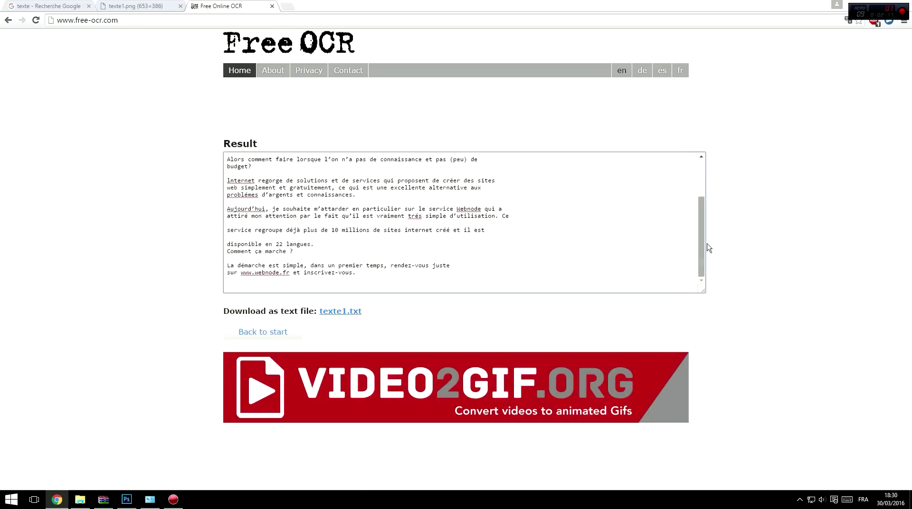
left_click_drag(704, 253, 703, 216)
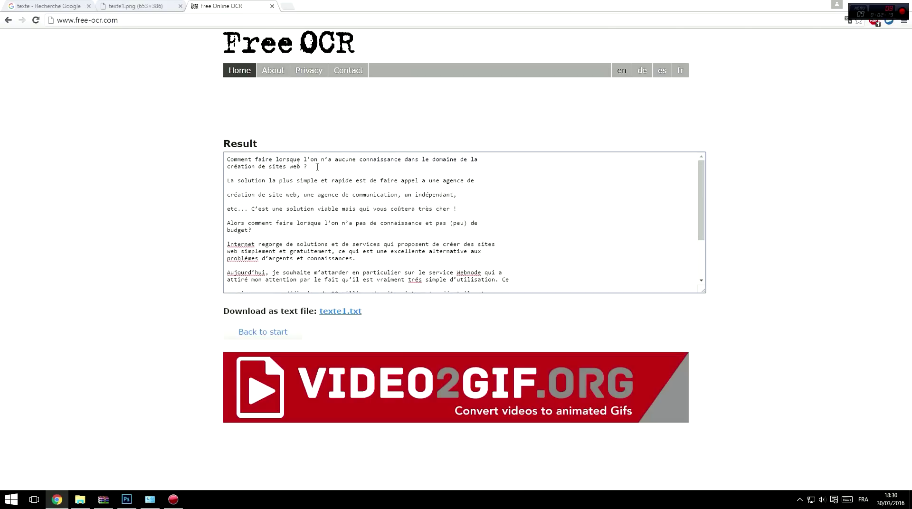
Insert the test text "fffff" below the first sentence of the OCR result and delete it again
left_click_drag(277, 160, 345, 174)
left_click(339, 171)
type("fffff")
left_click_drag(246, 174, 217, 175)
key("BackSpace")
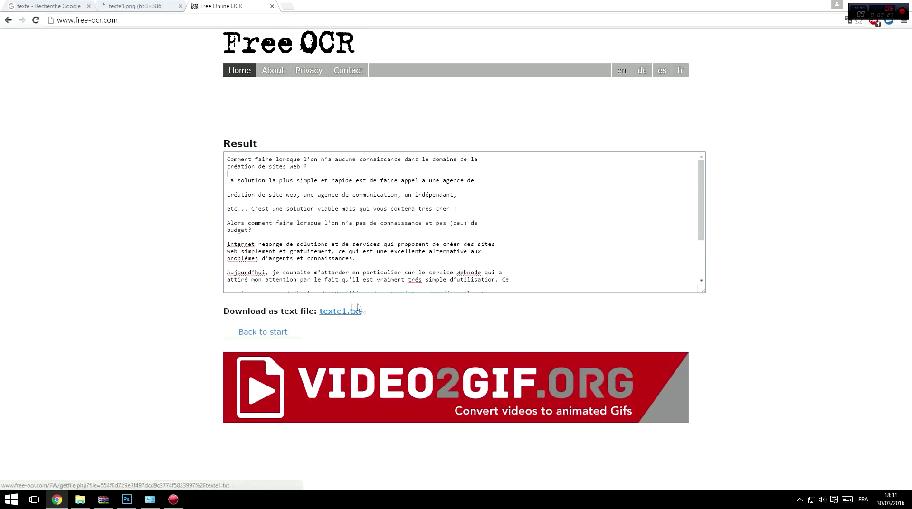
Compare the recognised text with the original texte1.png image
scroll(357, 270, "down", 3)
scroll(357, 270, "up", 5)
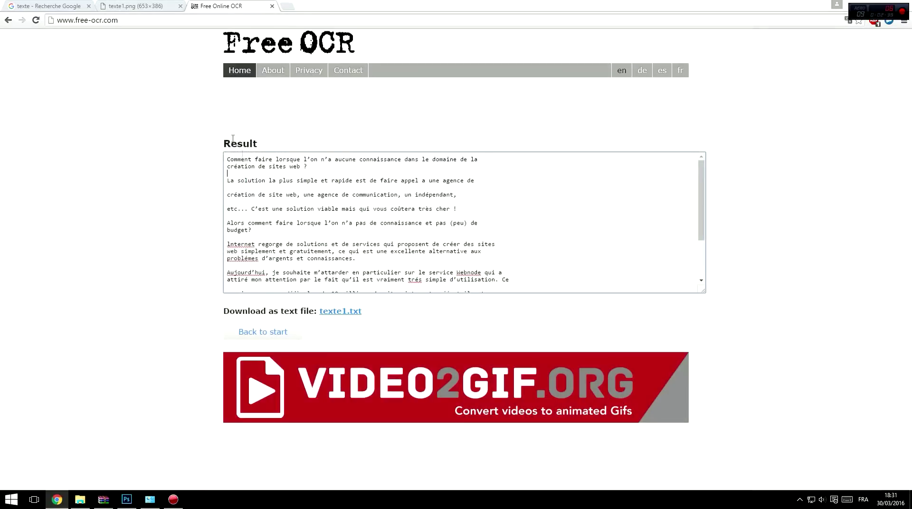
left_click(156, 6)
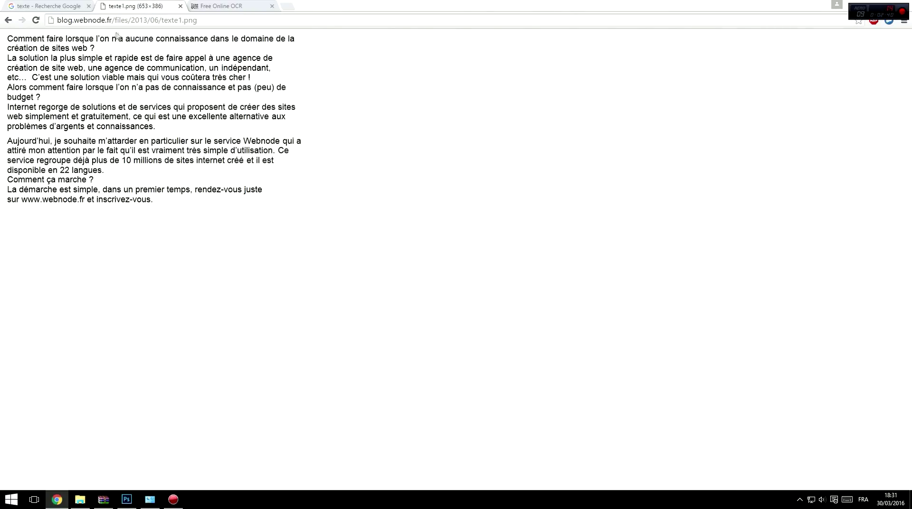
left_click(232, 6)
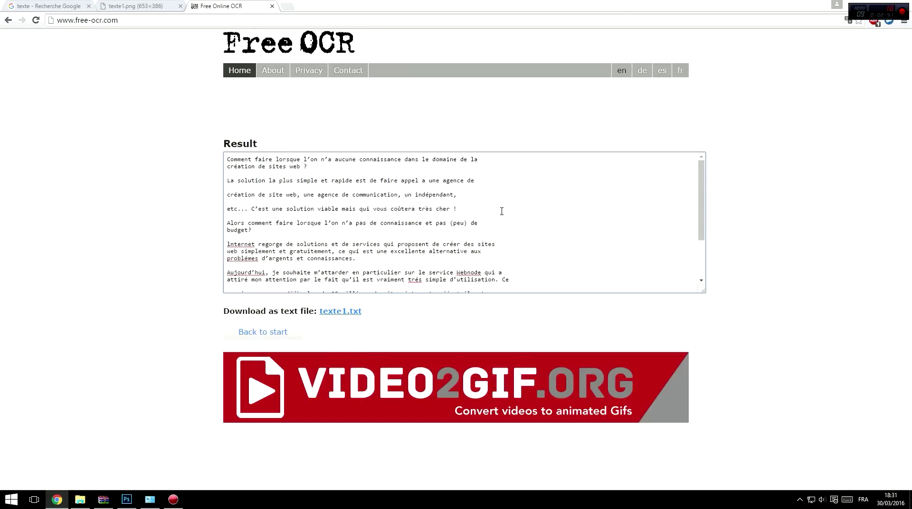
scroll(502, 211, "down", 3)
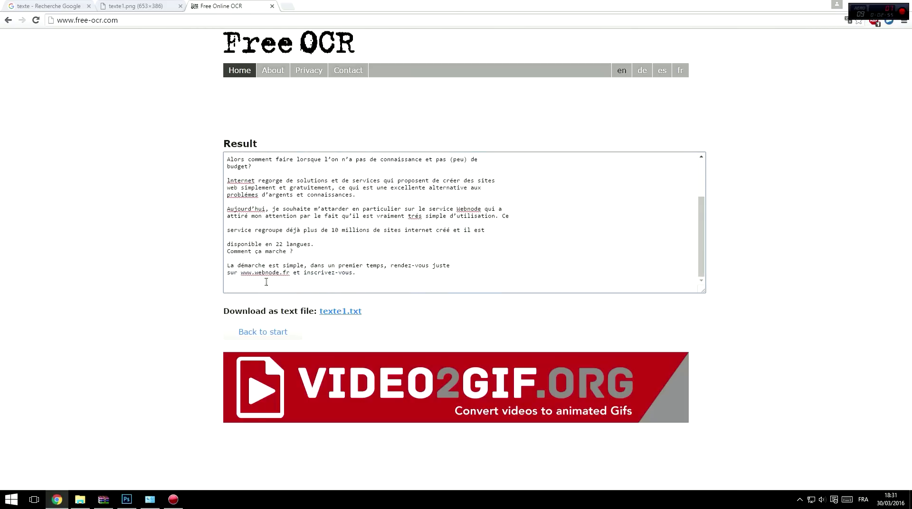
left_click_drag(288, 275, 242, 273)
right_click(248, 273)
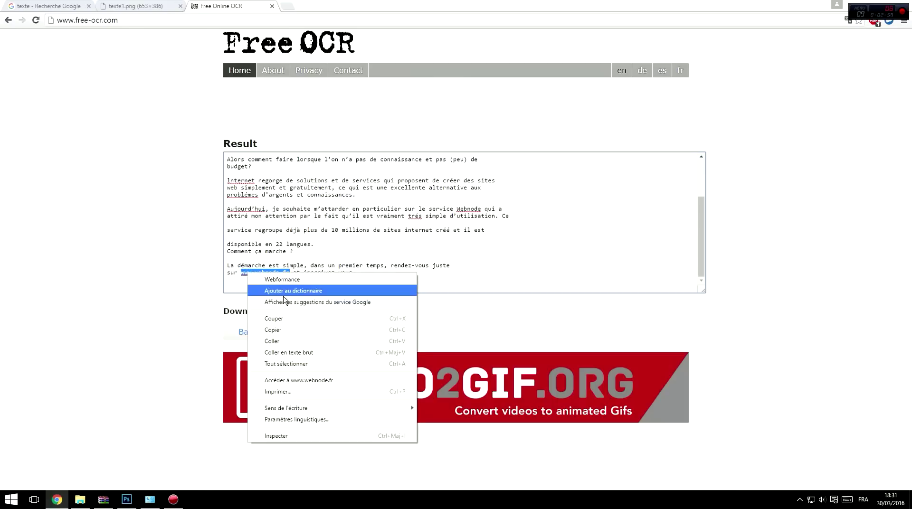
left_click(308, 381)
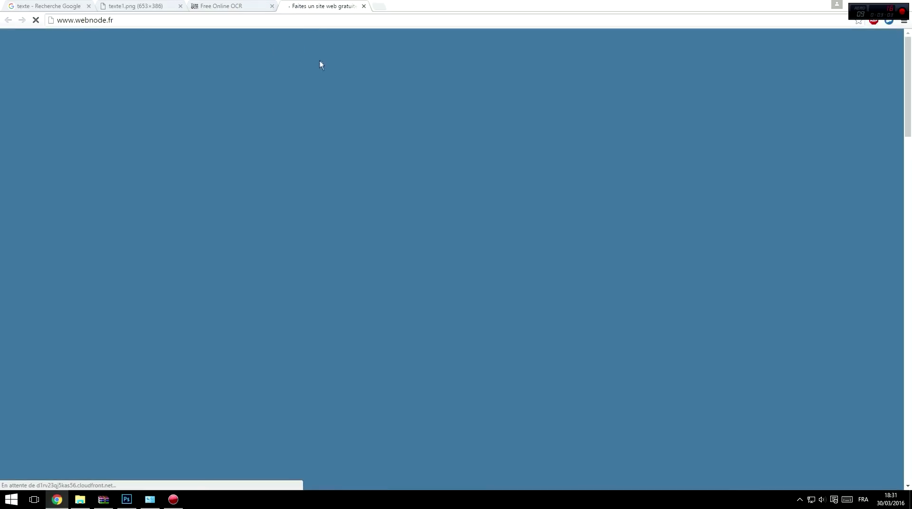
left_click(161, 6)
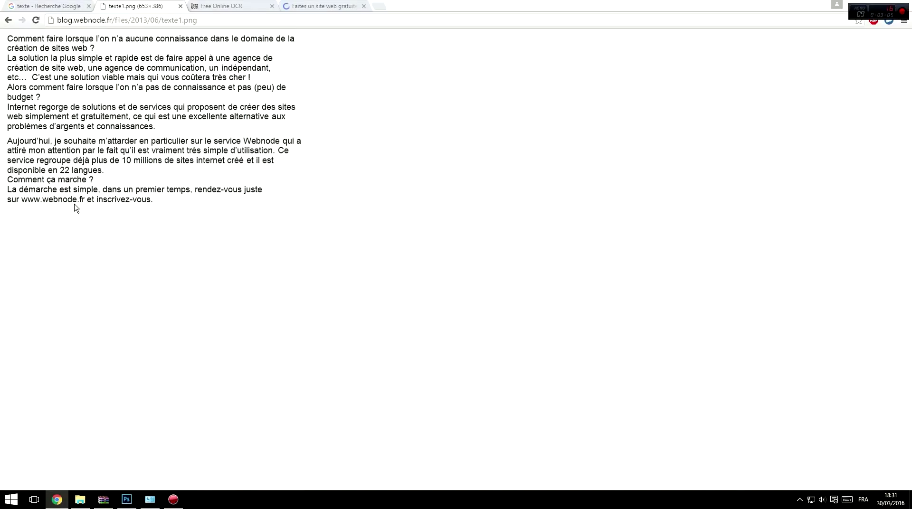
left_click(321, 6)
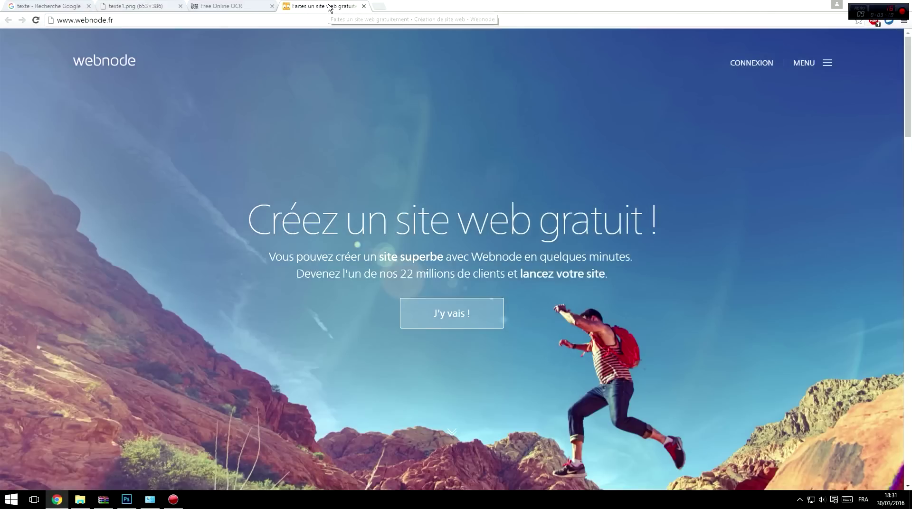
Close the Webnode site and return from the OCR result to the start form
middle_click(329, 8)
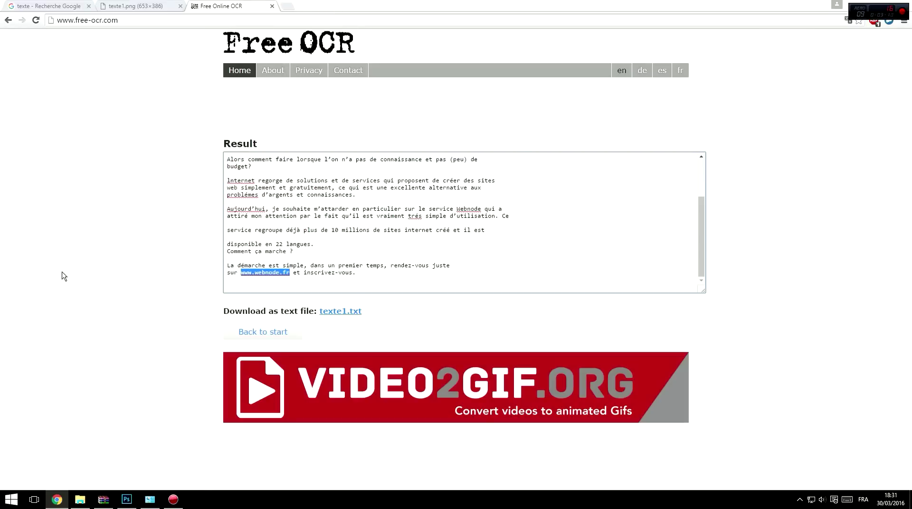
left_click(264, 332)
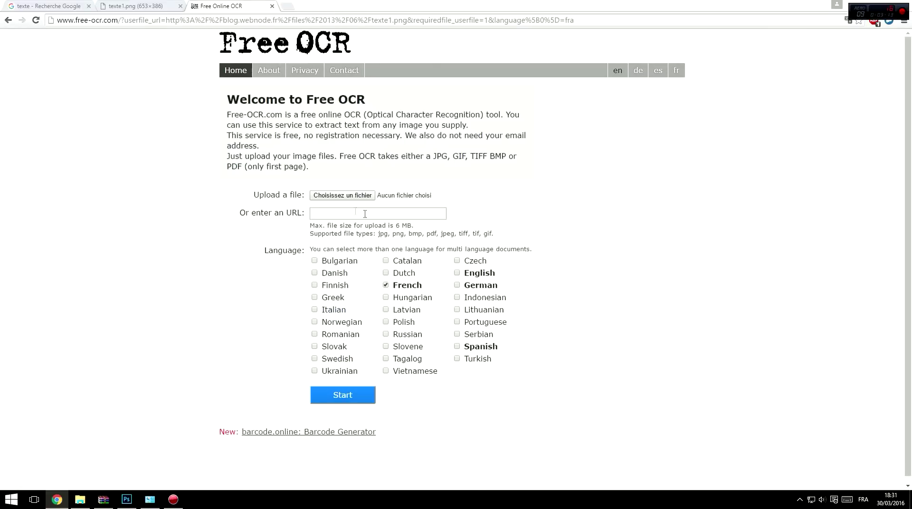